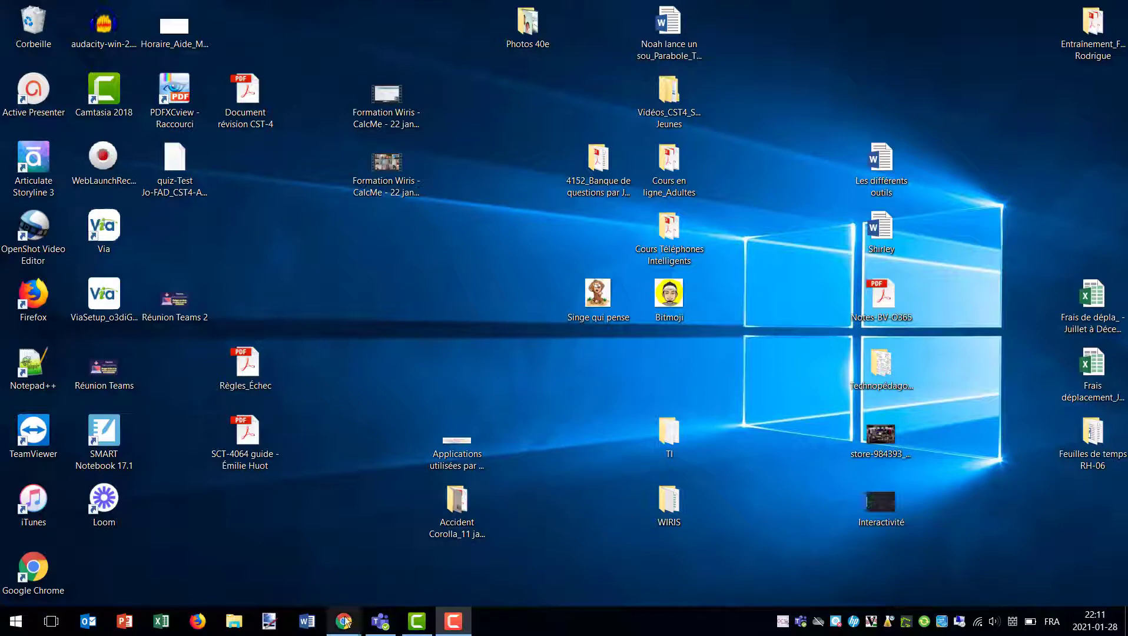
Show the taskbar previews of Chrome's two windows, the webmail inbox and the new tab
{"action": "mouse_move", "coordinate": [344, 622]}
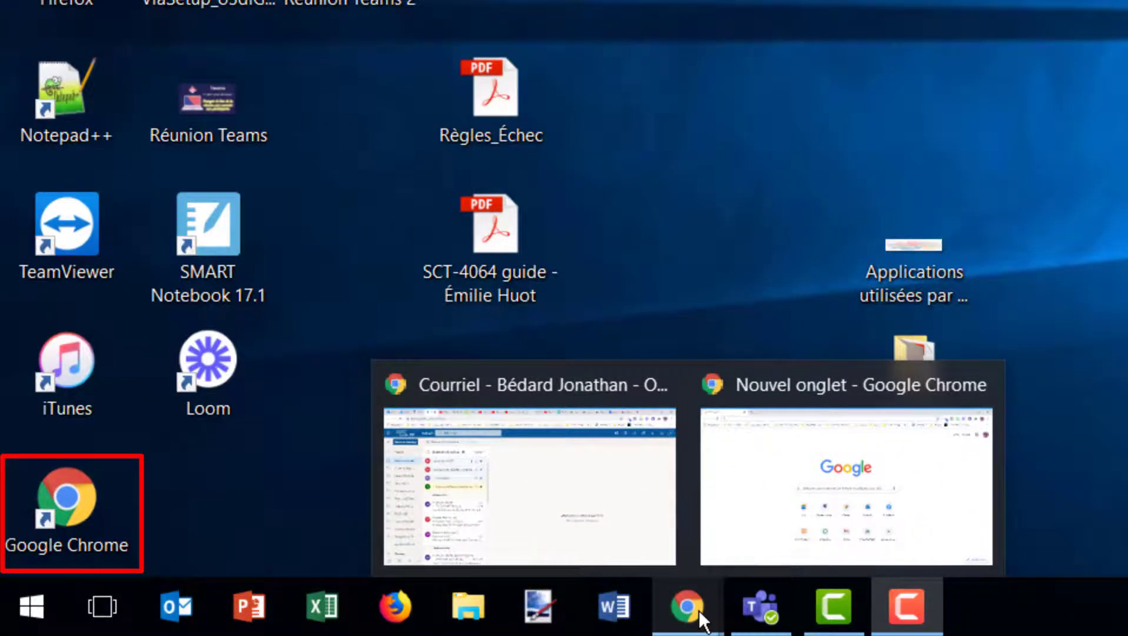
In the new-tab Chrome window, search Google for 'télécharger teams microsoft'
{"action": "left_click", "coordinate": [765, 533]}
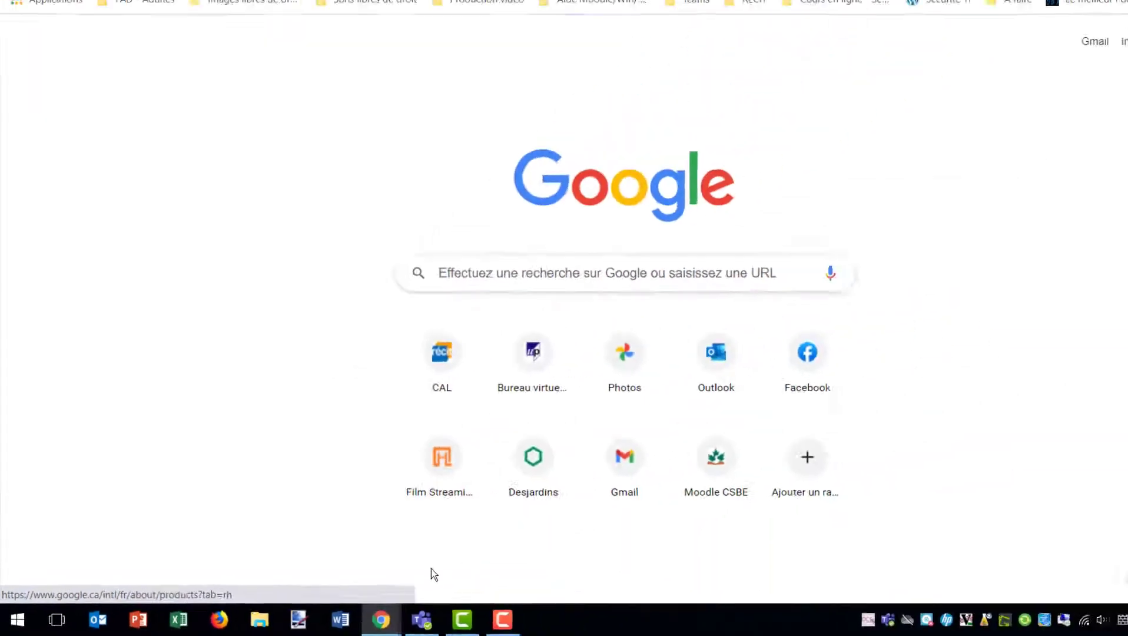
{"action": "left_click", "coordinate": [153, 37]}
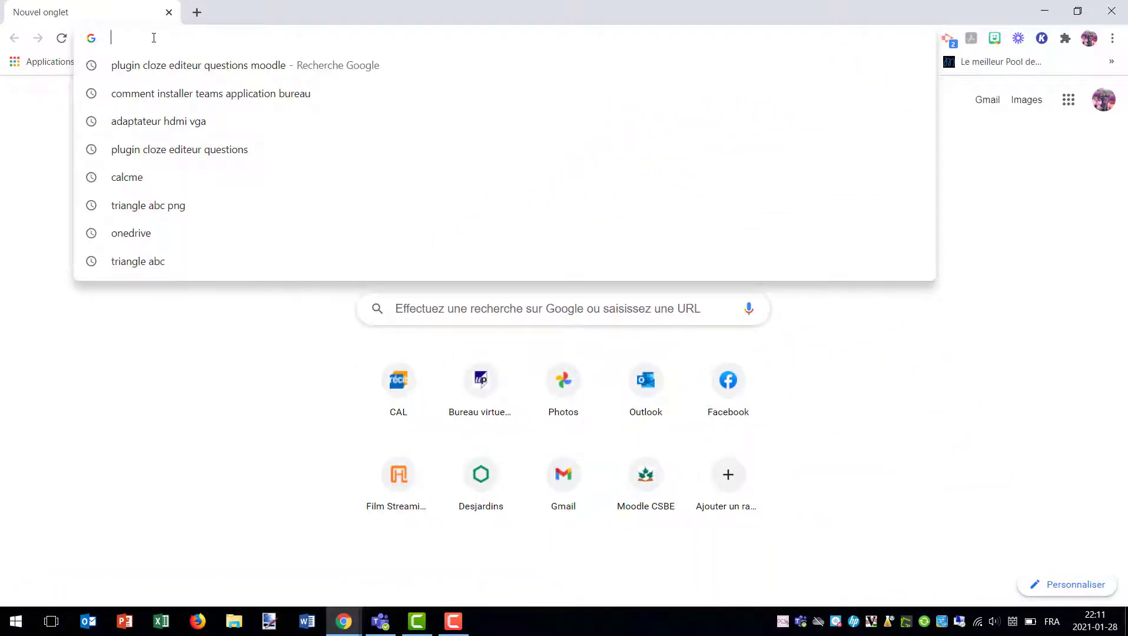
{"action": "type", "text": "télé"}
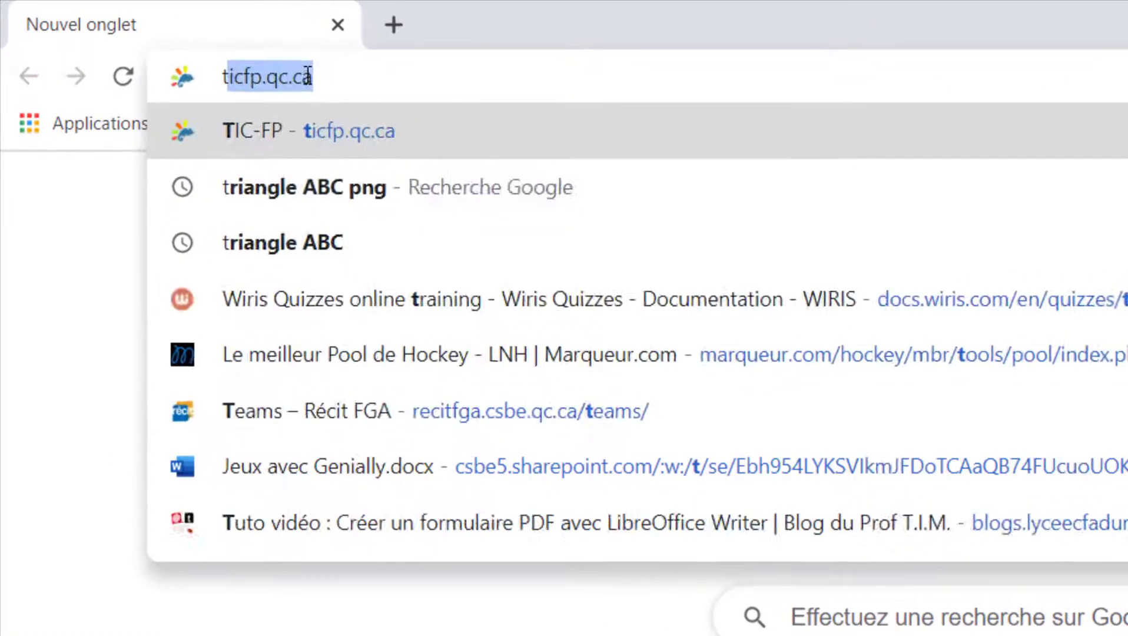
{"action": "type", "text": "char"}
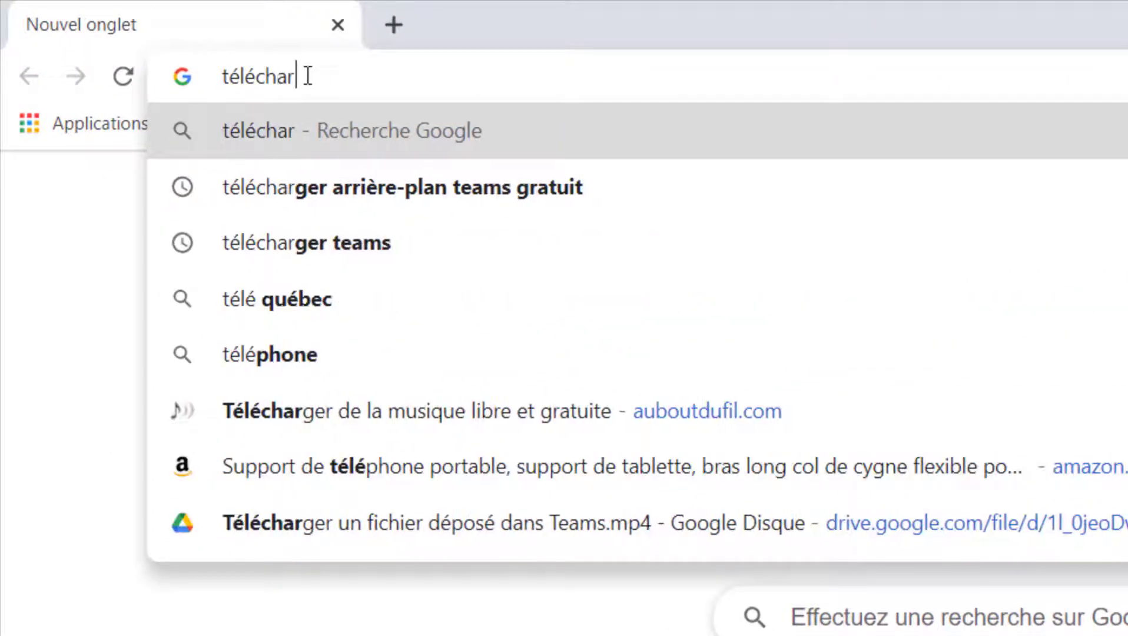
{"action": "type", "text": "ger teams"}
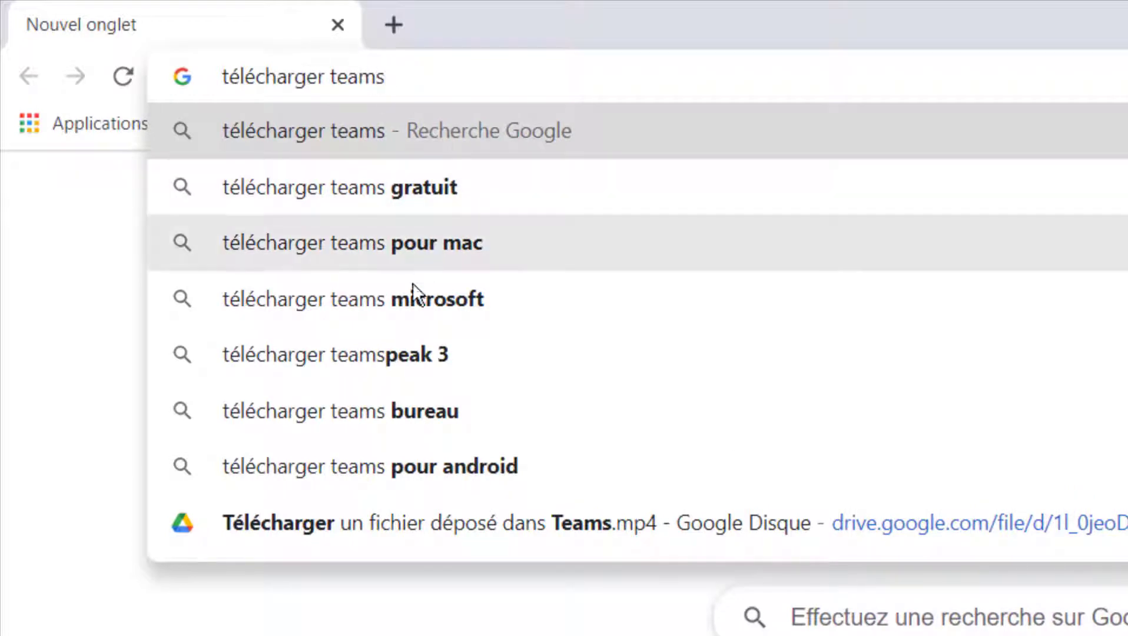
{"action": "left_click", "coordinate": [406, 293]}
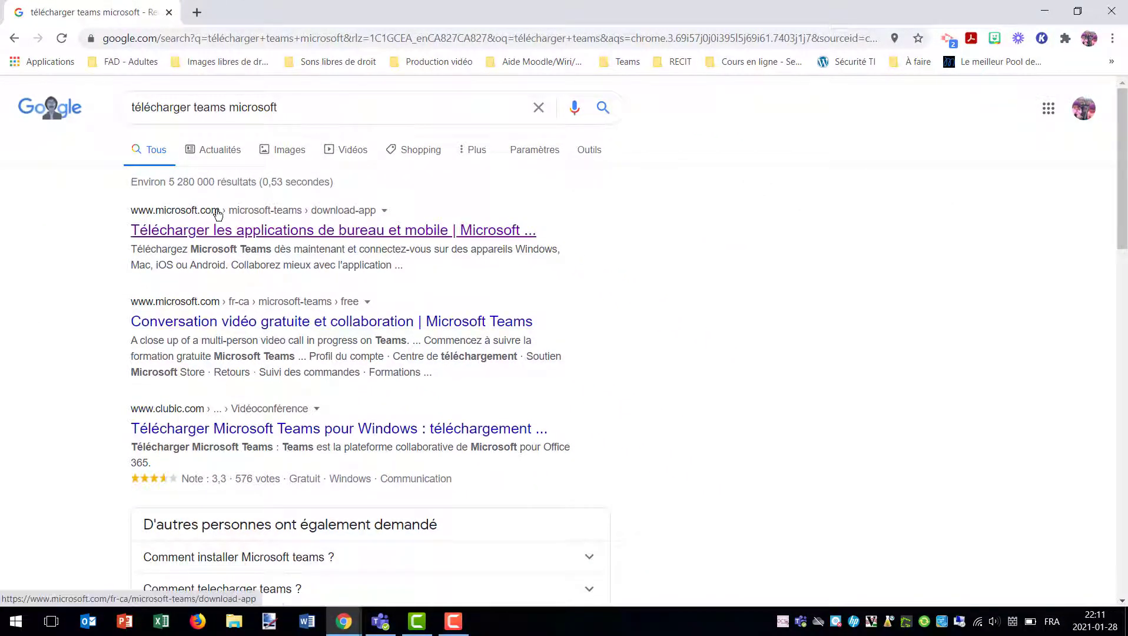
Open the 'Télécharger les applications de bureau et mobile | Microsoft' search result
{"action": "left_click_drag", "start_coordinate": [130, 212], "coordinate": [229, 228]}
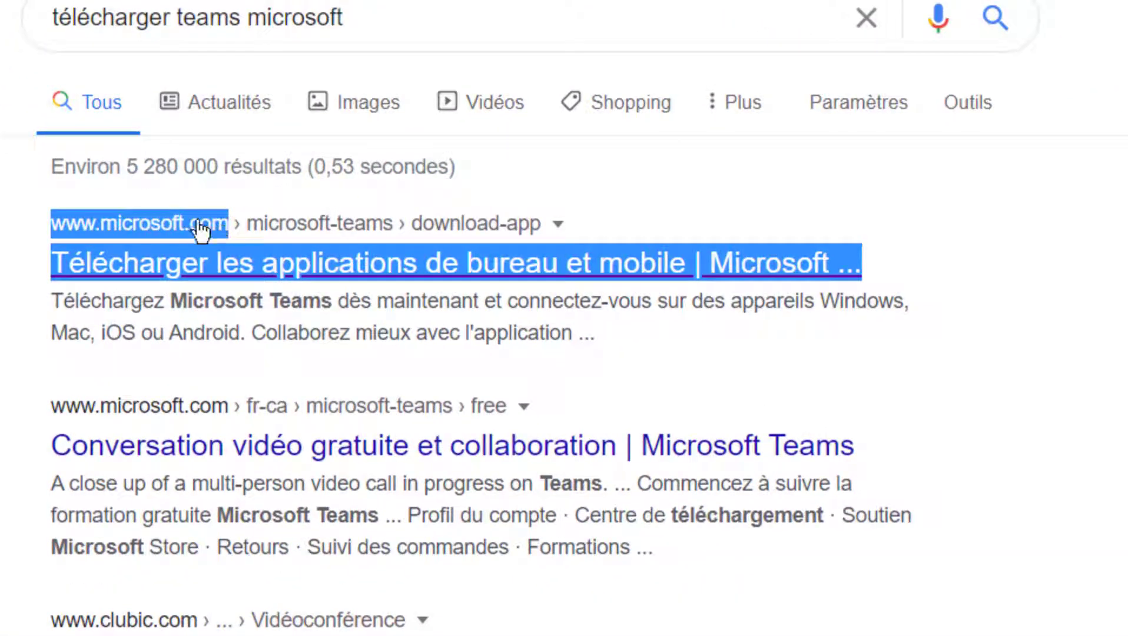
{"action": "left_click", "coordinate": [289, 272]}
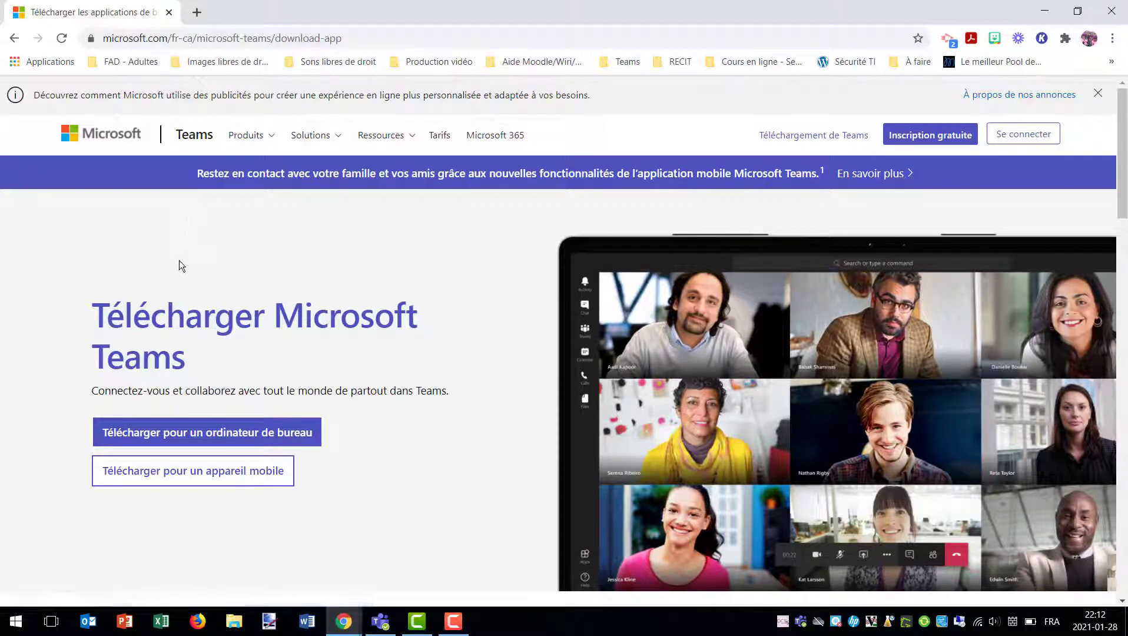
Request the Teams desktop download for Windows, bringing up the Save As prompt for Teams_windows_x64
{"action": "left_click", "coordinate": [215, 437]}
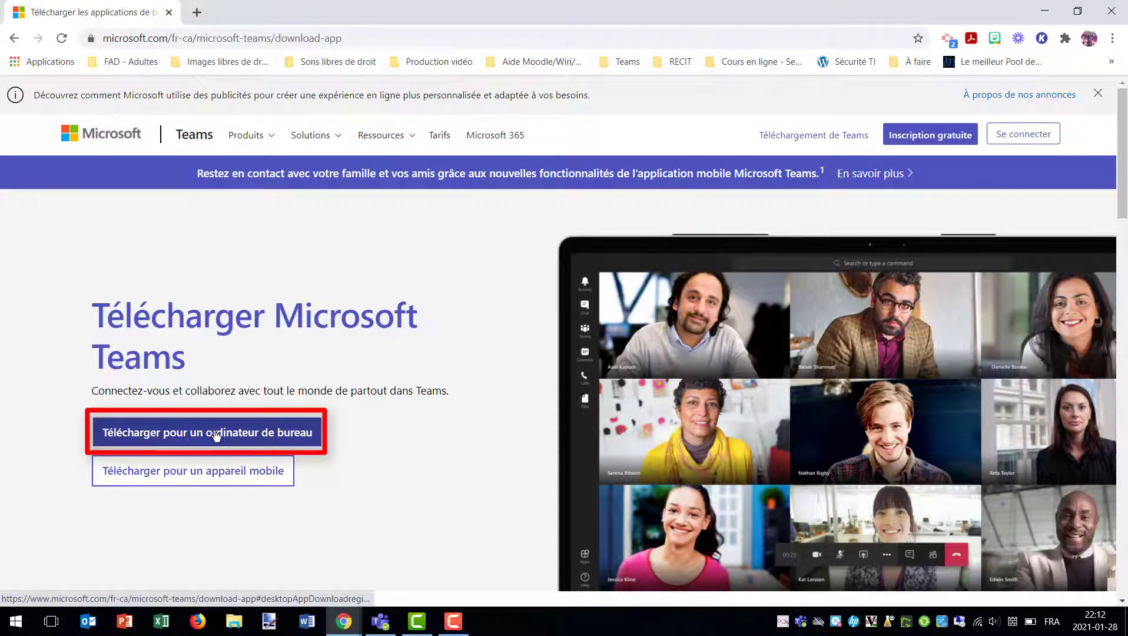
{"action": "left_click", "coordinate": [293, 433]}
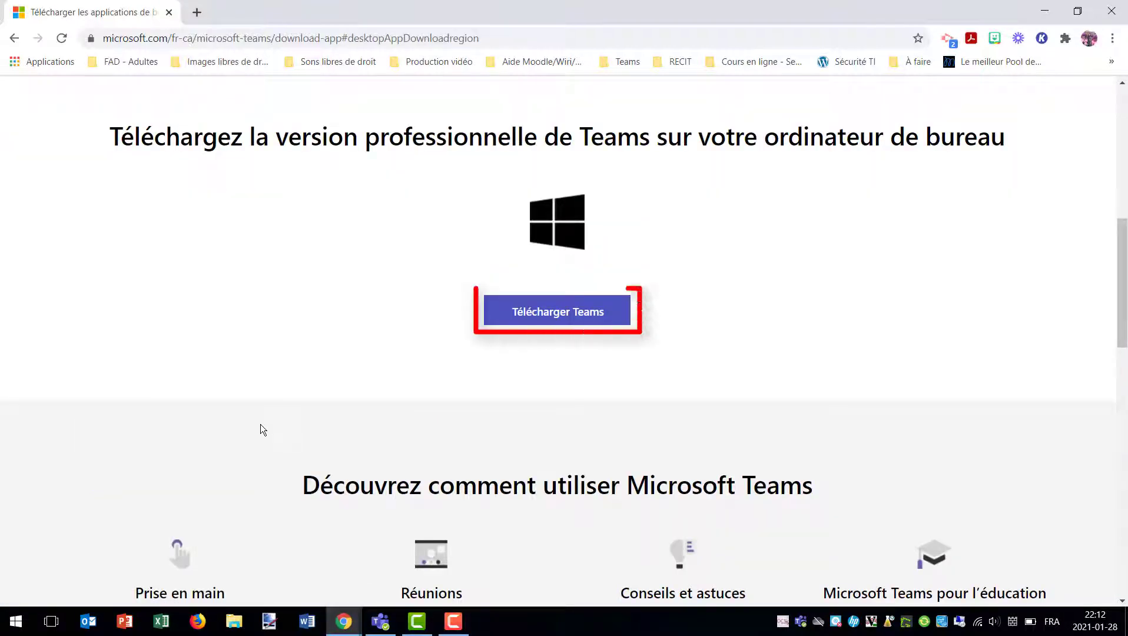
{"action": "left_click", "coordinate": [544, 315]}
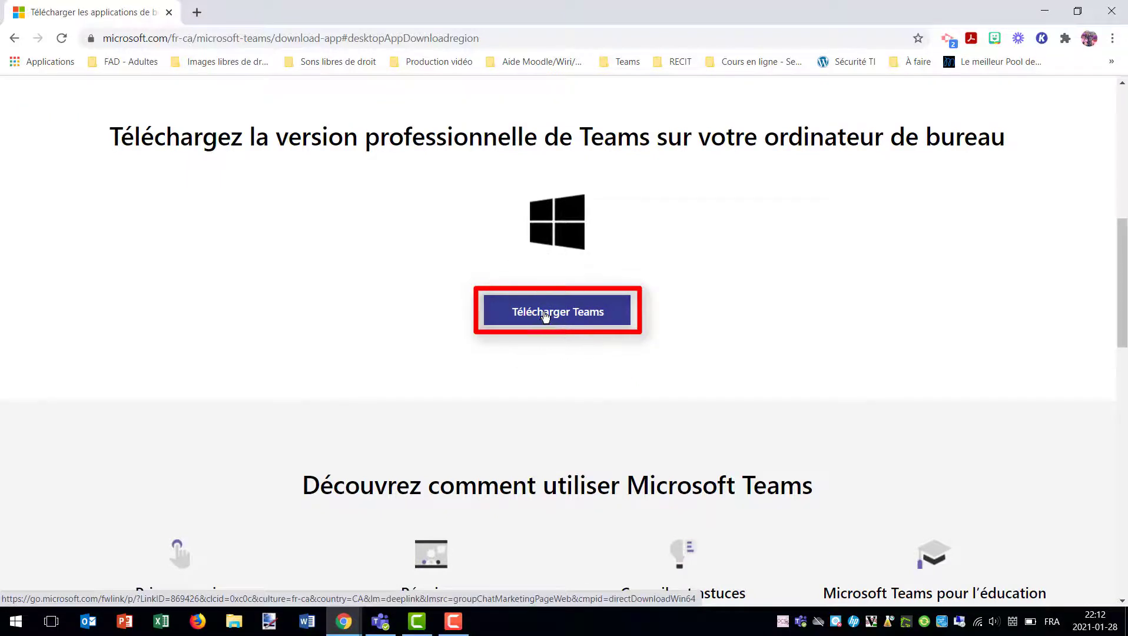
{"action": "left_click", "coordinate": [613, 316]}
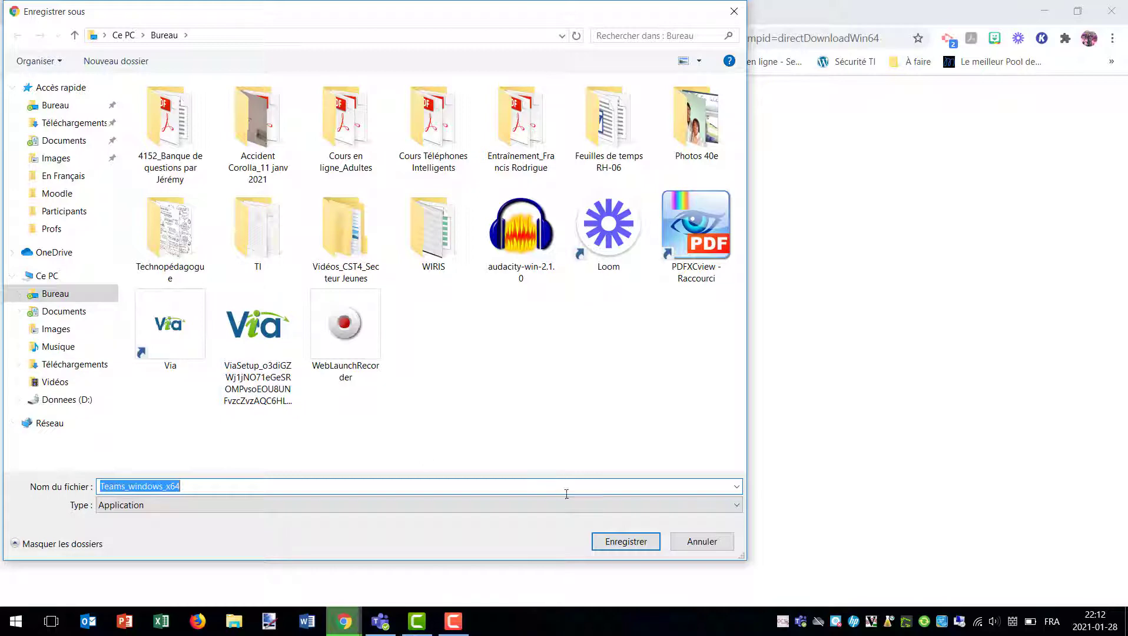
Save Teams_windows_x64.exe to the Bureau folder and run the installer
{"action": "left_click", "coordinate": [639, 544]}
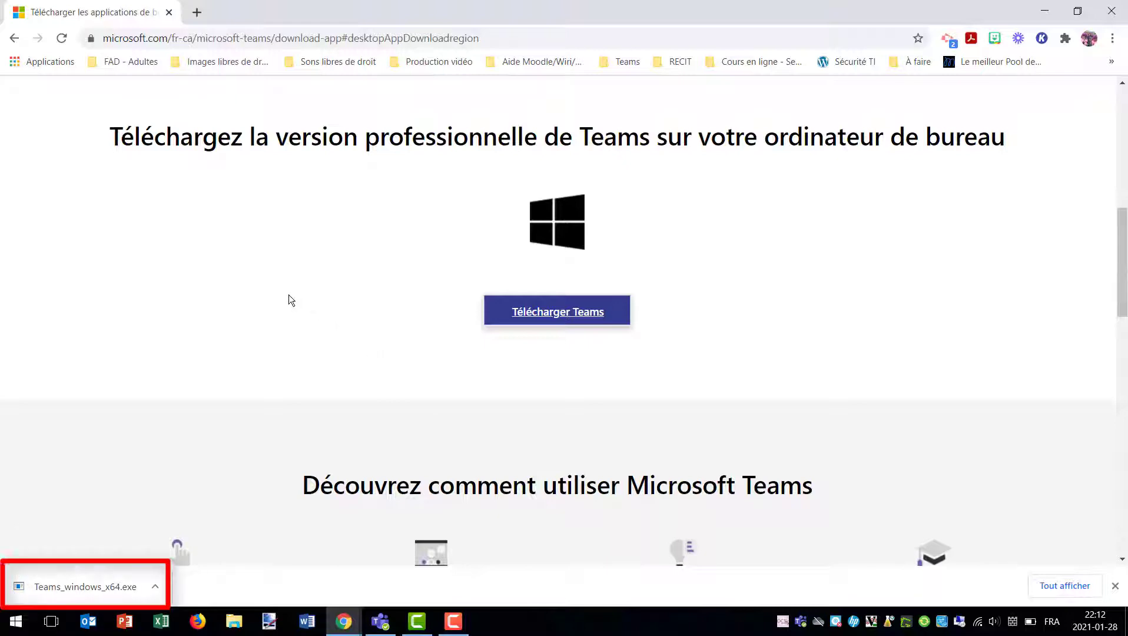
{"action": "left_click", "coordinate": [88, 588]}
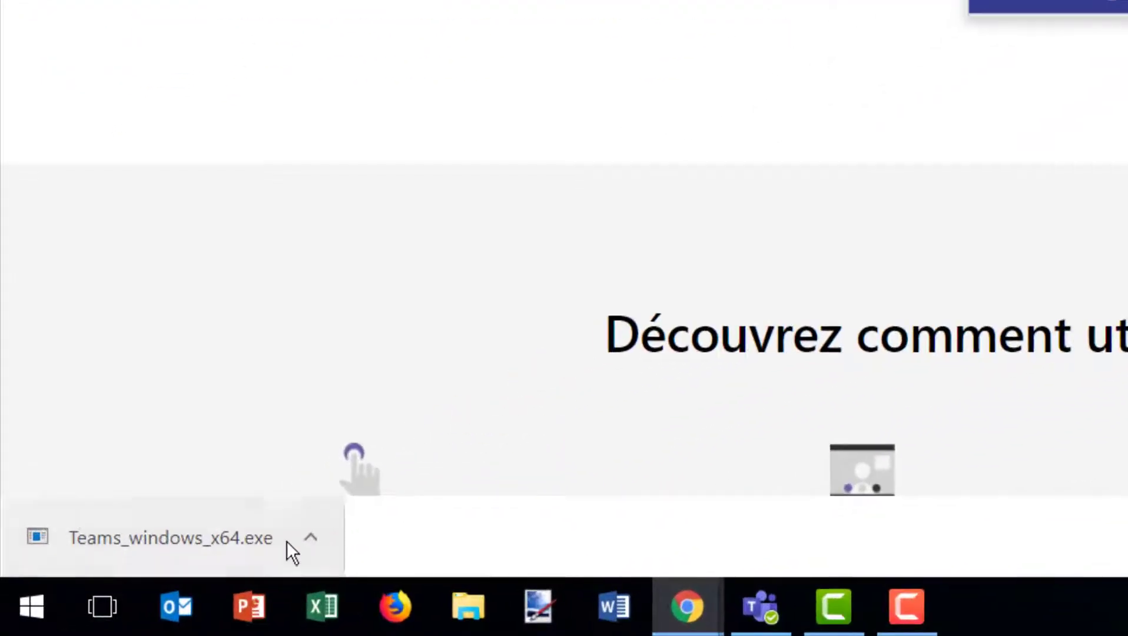
{"action": "left_click", "coordinate": [262, 546]}
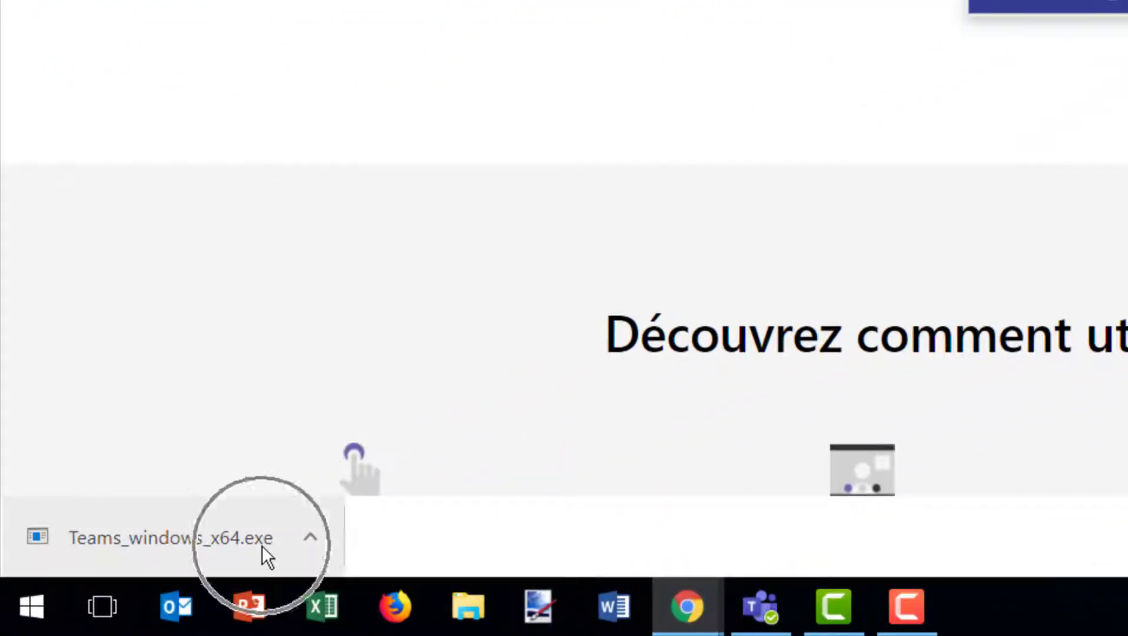
{"action": "left_click", "coordinate": [157, 536]}
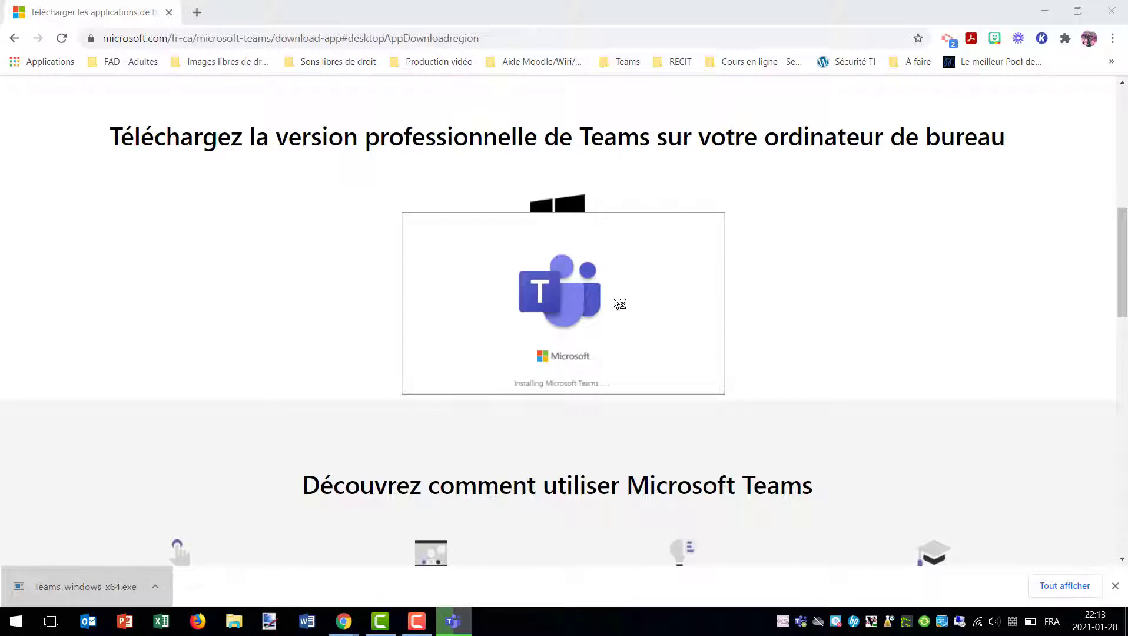
Minimize Chrome to check the 109 Mo installer on the desktop, then restore the download page
{"action": "left_click", "coordinate": [1051, 13]}
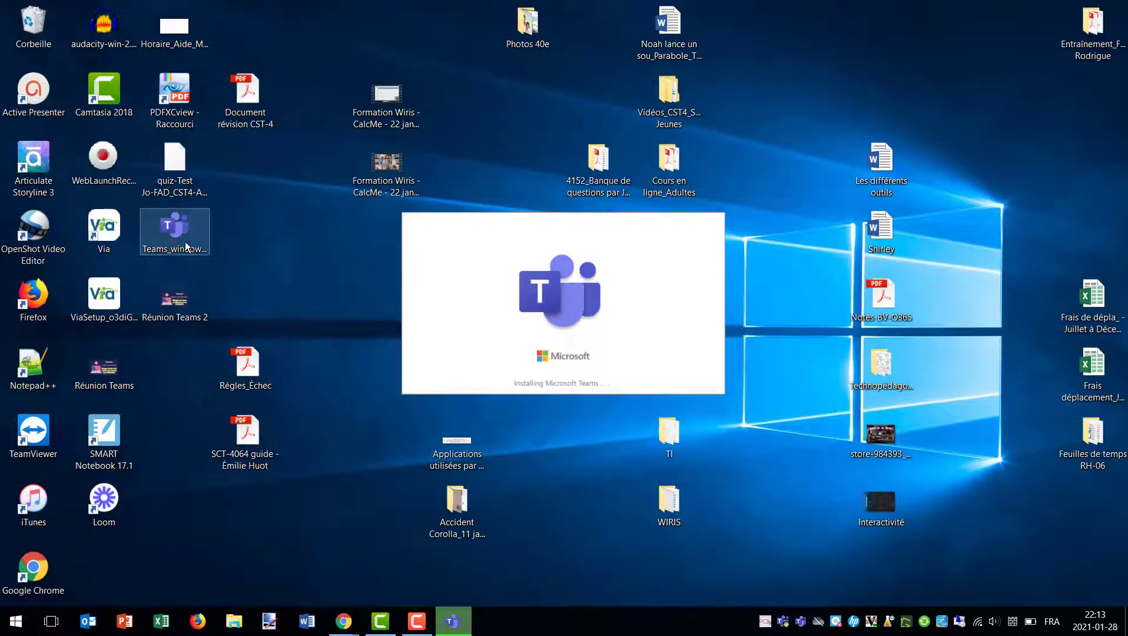
{"action": "left_click", "coordinate": [186, 250]}
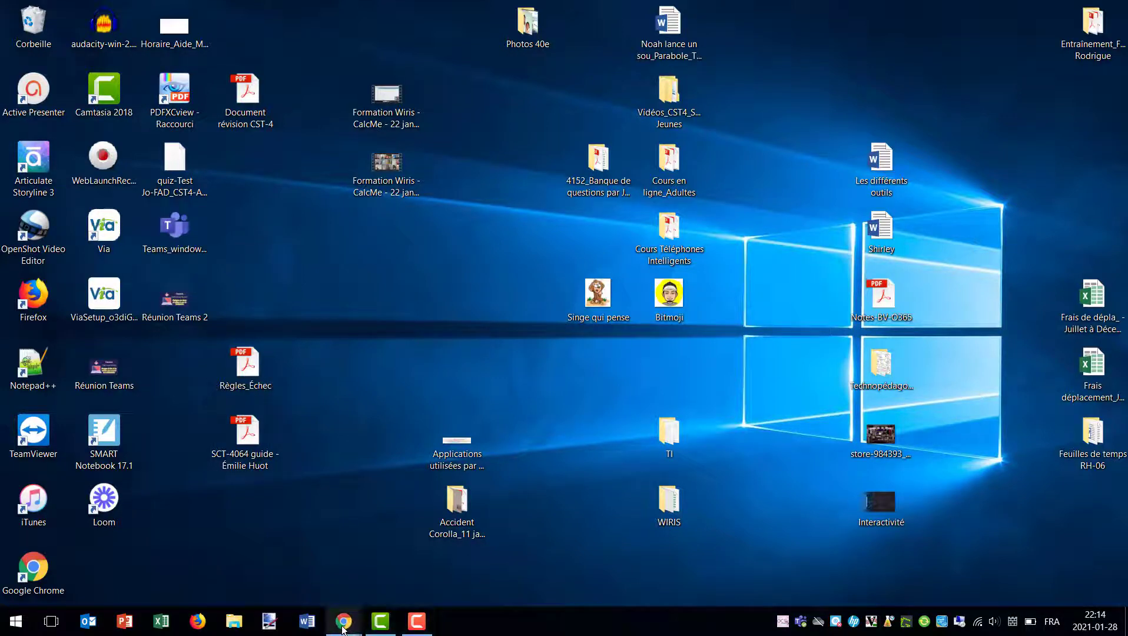
{"action": "mouse_move", "coordinate": [343, 629]}
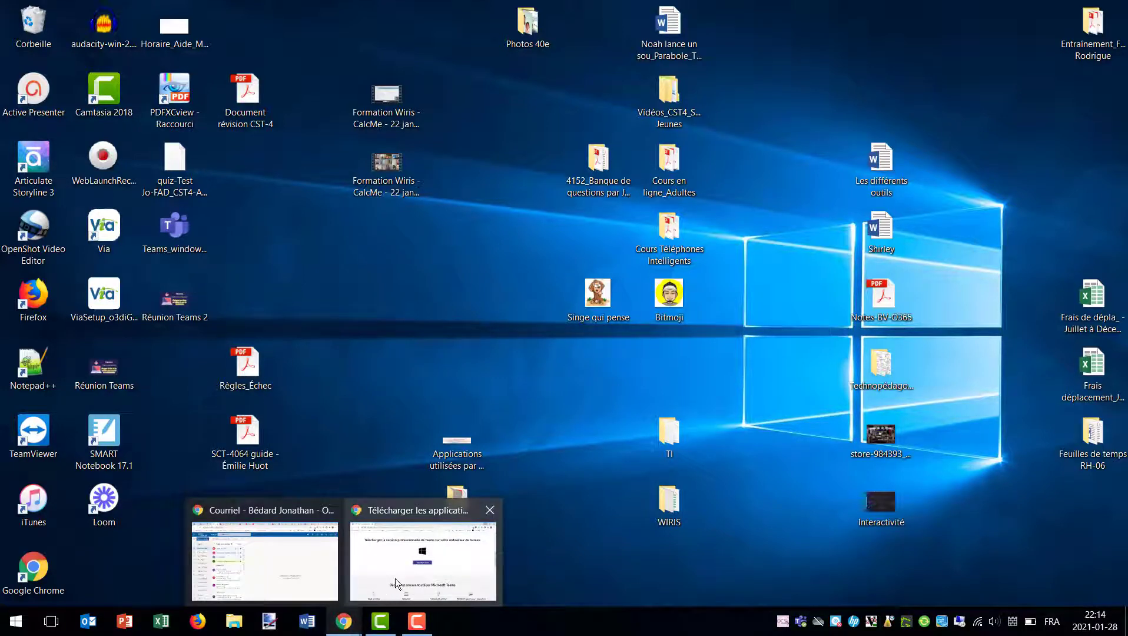
{"action": "left_click", "coordinate": [395, 578]}
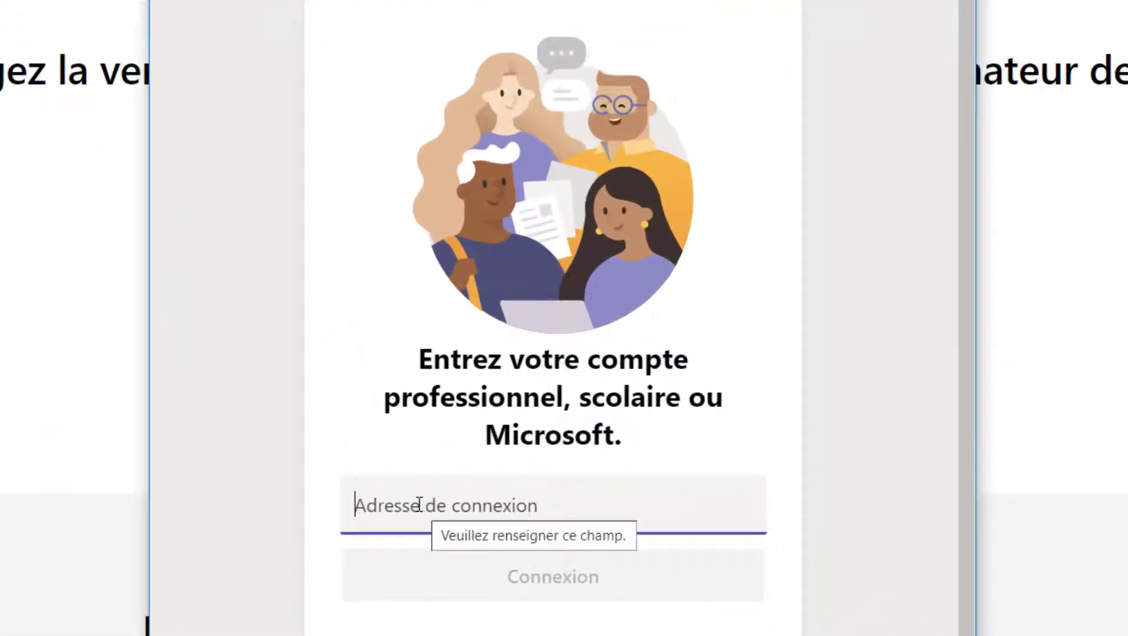
Enter the school account e-mail address in 'Adresse de connexion' and submit it
{"action": "left_click", "coordinate": [421, 505]}
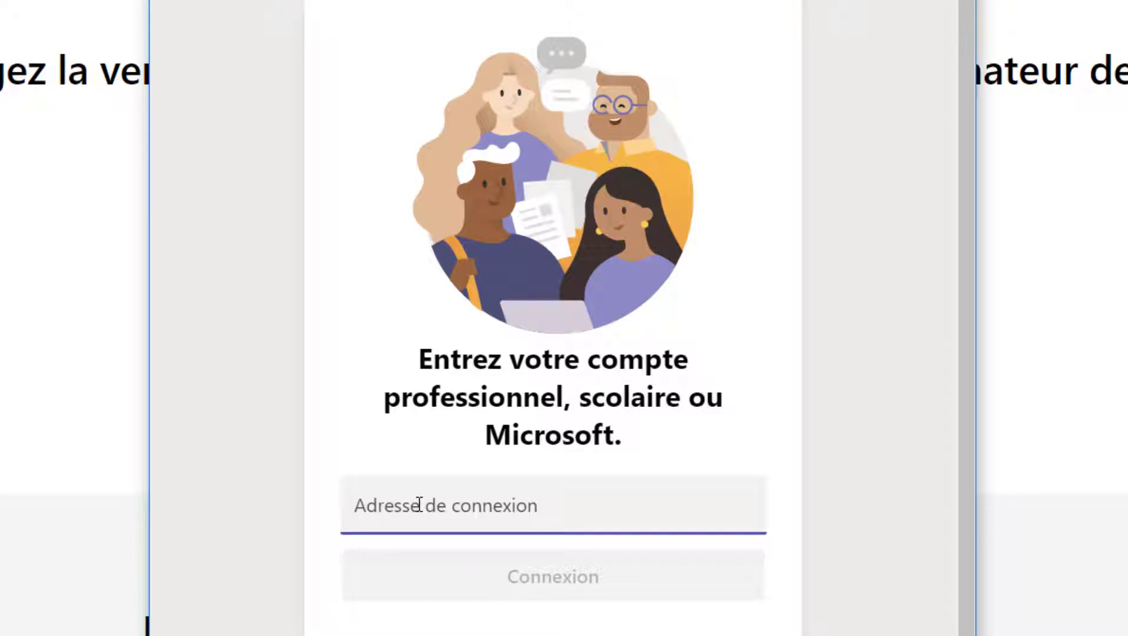
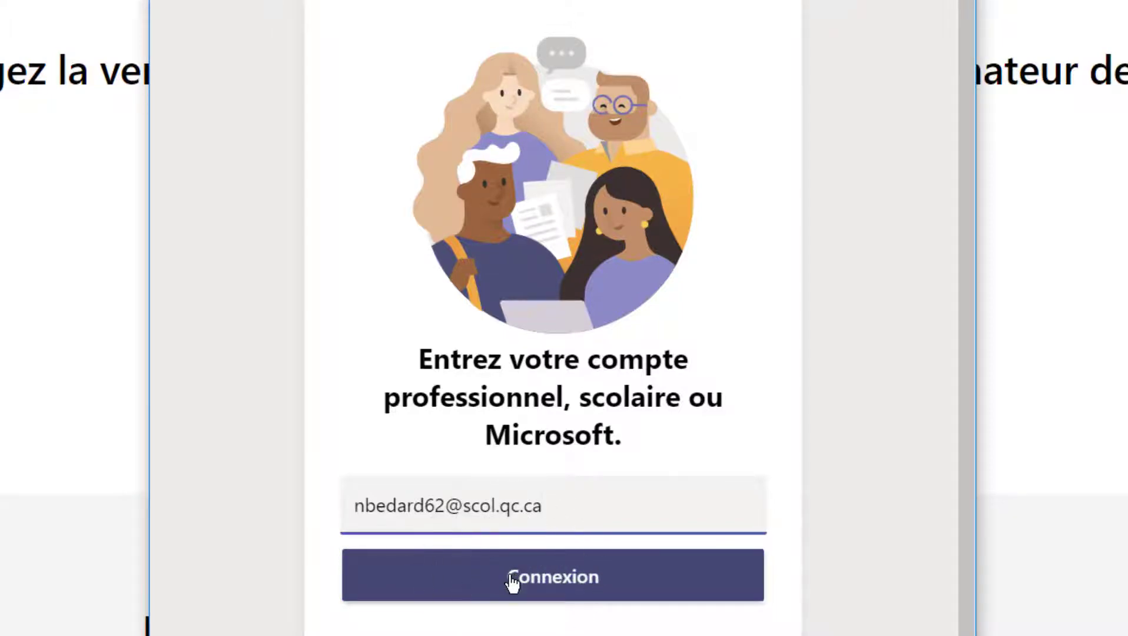
{"action": "left_click", "coordinate": [611, 587]}
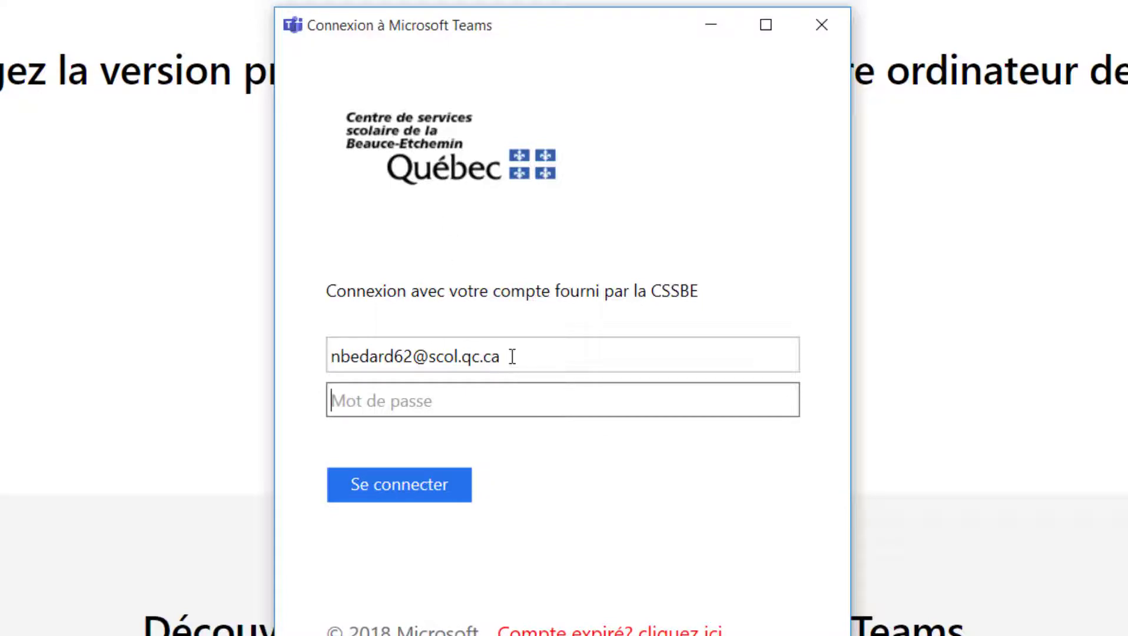
Enter the account password on the school sign-in page and submit with 'Se connecter'
{"action": "double_click", "coordinate": [441, 357]}
{"action": "key", "text": "shift+Left"}
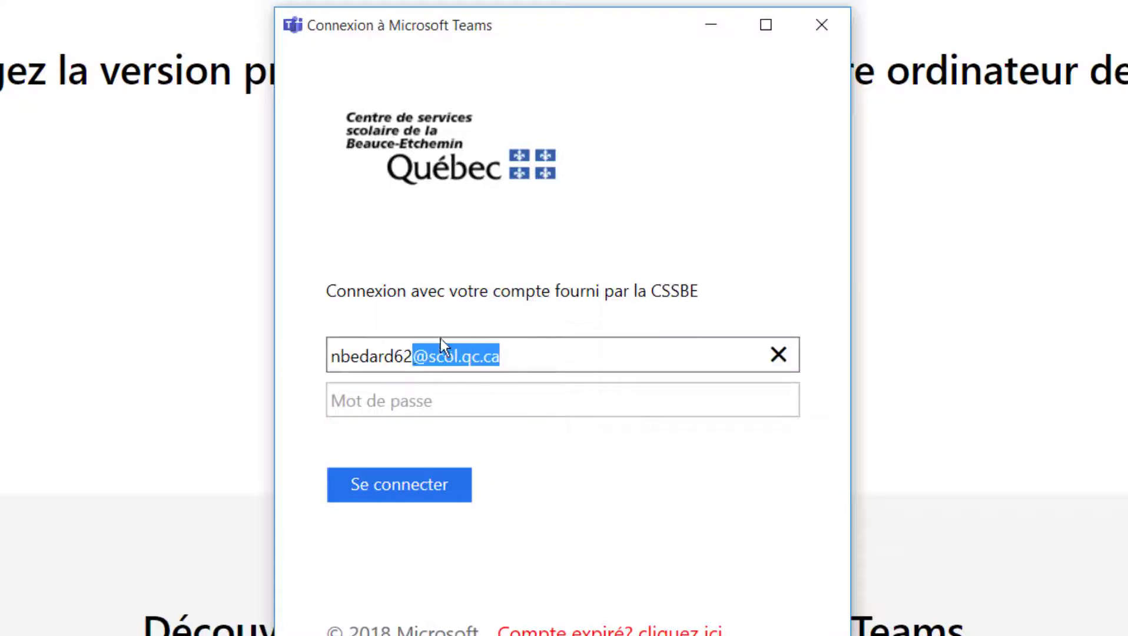
{"action": "left_click", "coordinate": [435, 400]}
{"action": "type", "text": "•••••"}
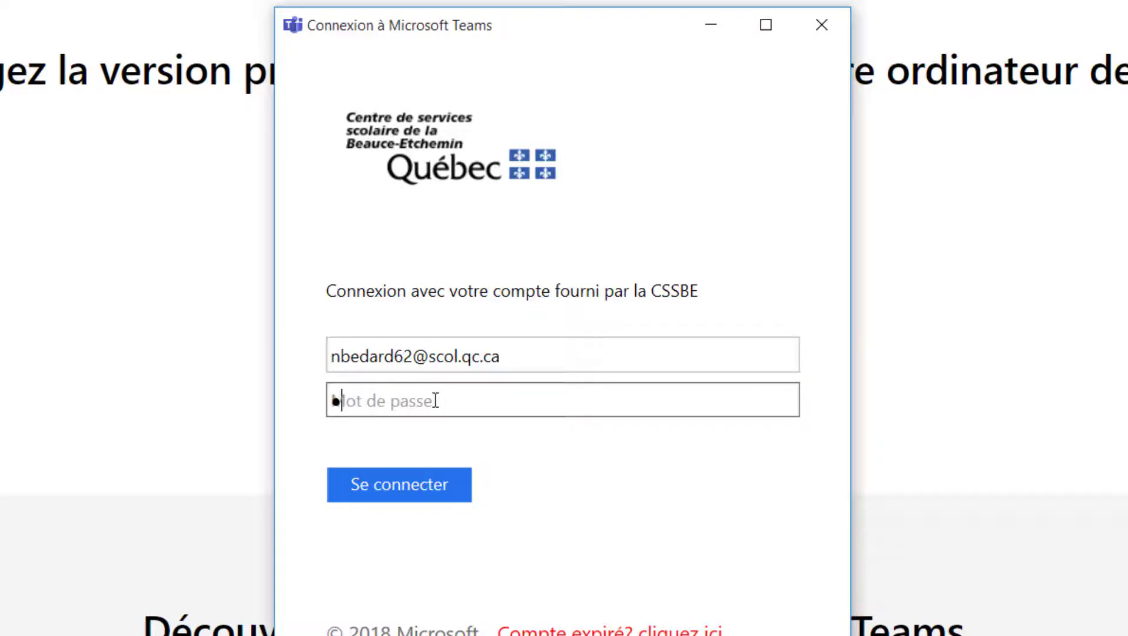
{"action": "type", "text": "••"}
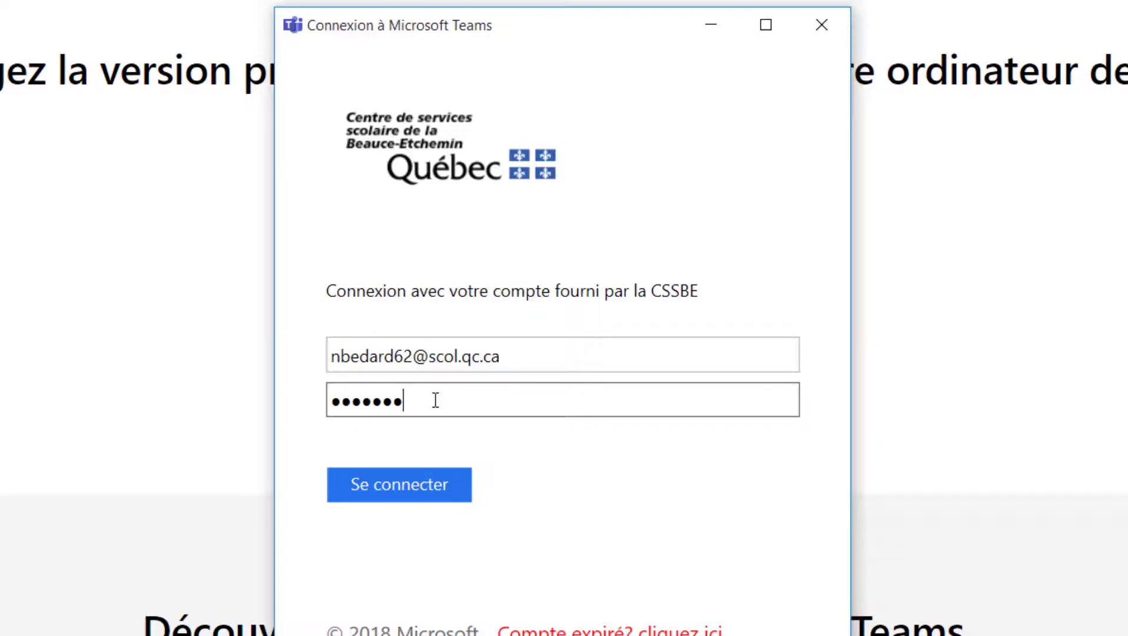
{"action": "left_click", "coordinate": [432, 487]}
{"action": "left_click", "coordinate": [428, 495]}
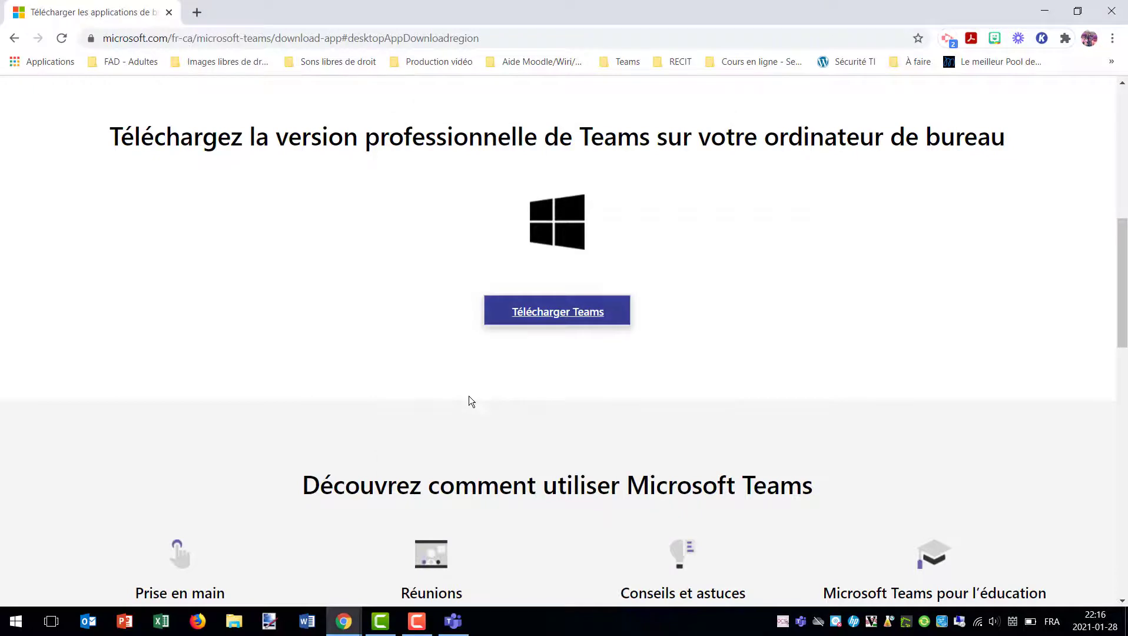
Bring the signed-in Teams window forward on the Équipes grid of teams
{"action": "mouse_move", "coordinate": [457, 627]}
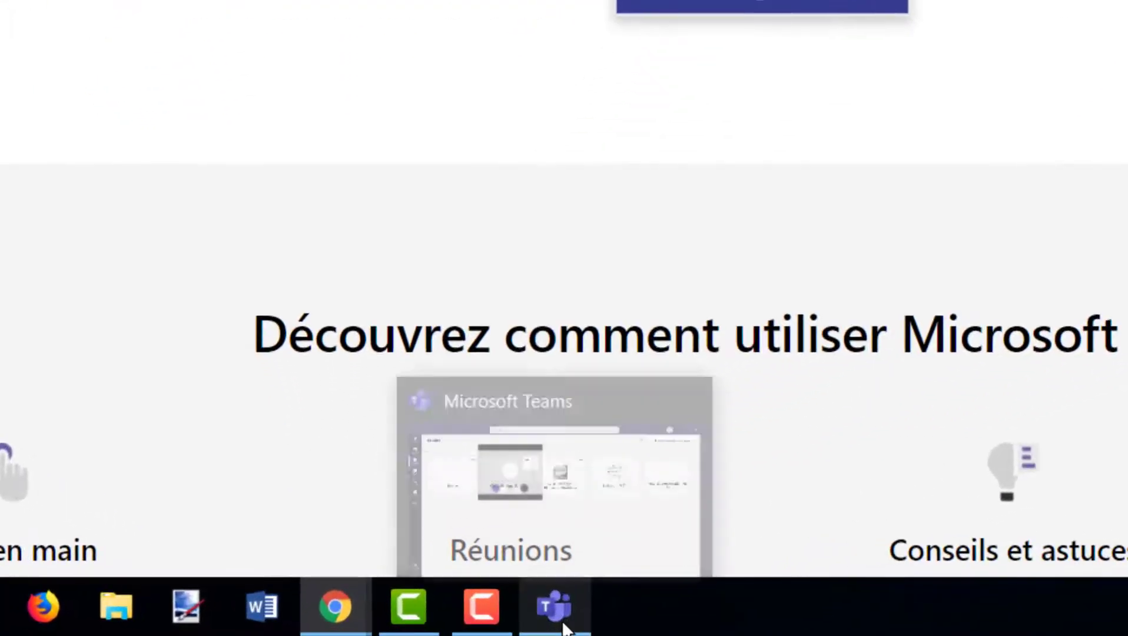
{"action": "left_click", "coordinate": [562, 624]}
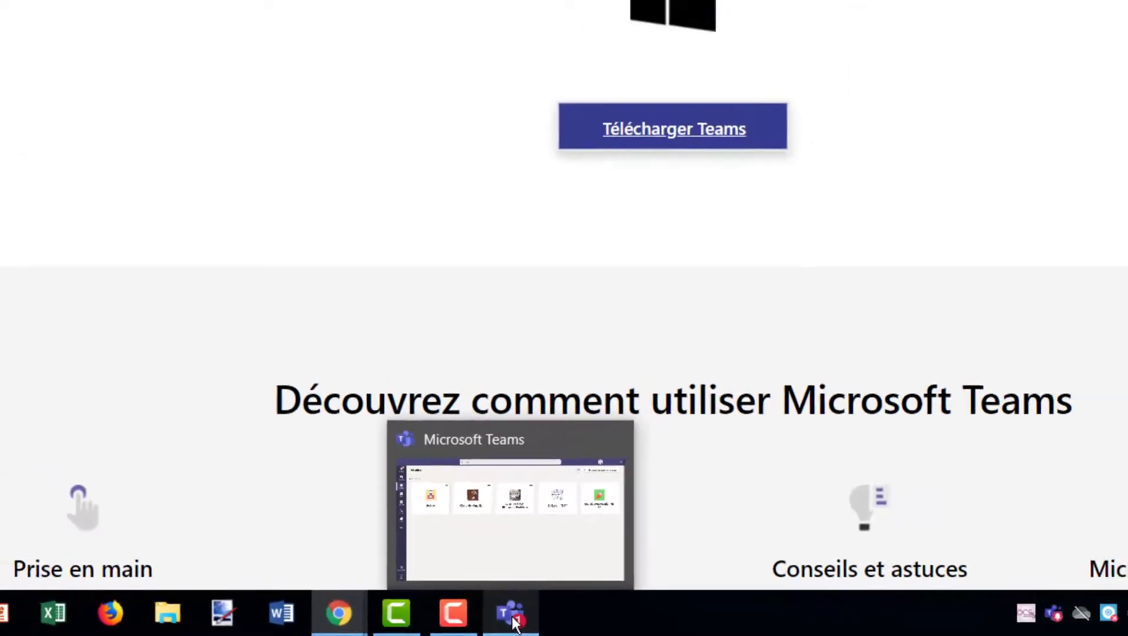
{"action": "left_click", "coordinate": [558, 617]}
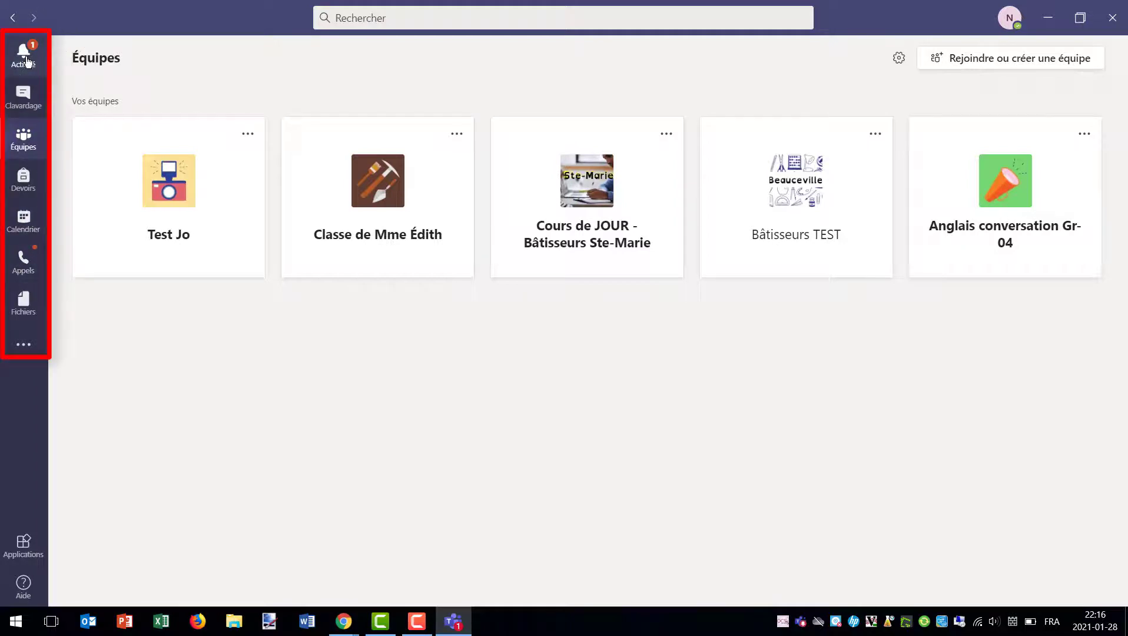
Open Calendrier to show the January 25–29, 2021 work week with the 'english' meeting
{"action": "left_click", "coordinate": [23, 94]}
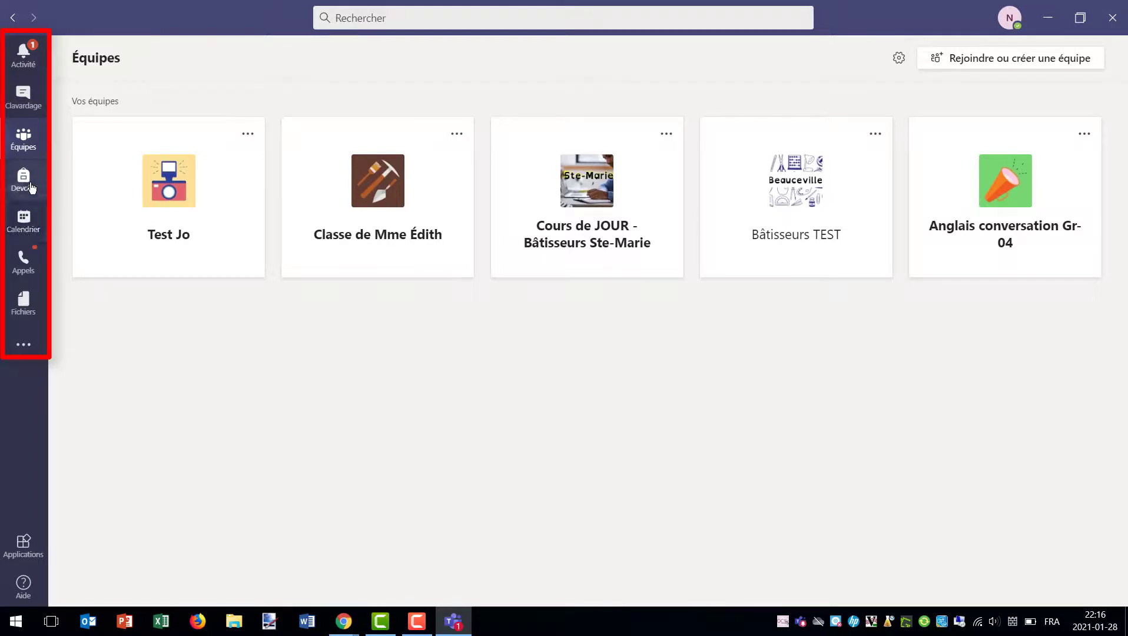
{"action": "left_click", "coordinate": [26, 231]}
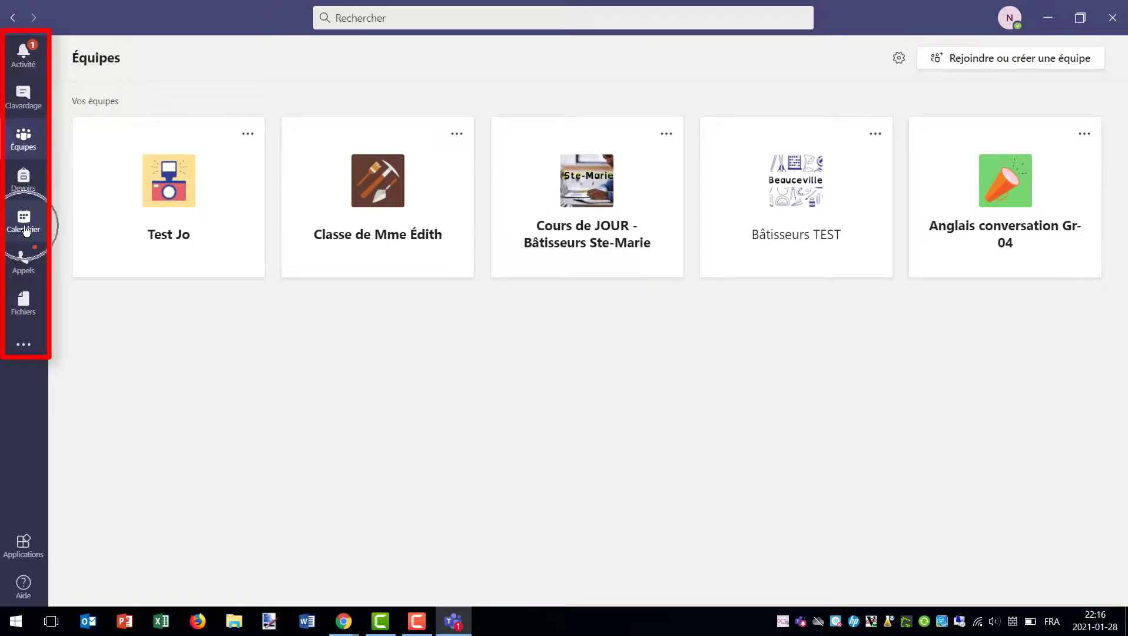
{"action": "left_click", "coordinate": [26, 231]}
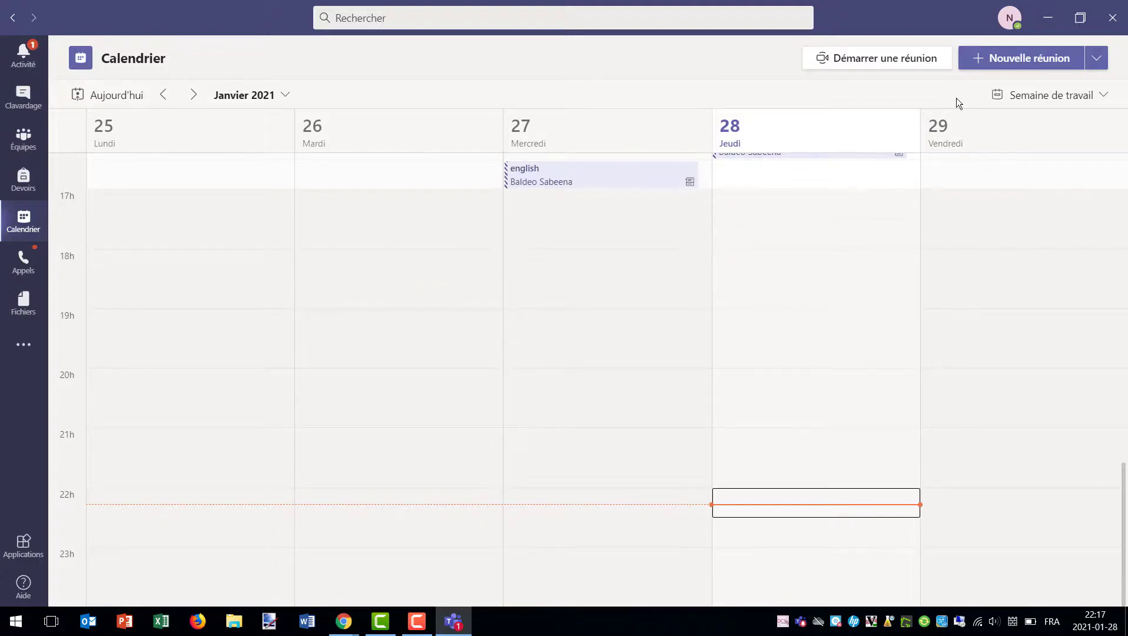
Minimize the Teams and Chrome windows and select the Teams_windows installer icon on the desktop
{"action": "left_click", "coordinate": [1043, 24]}
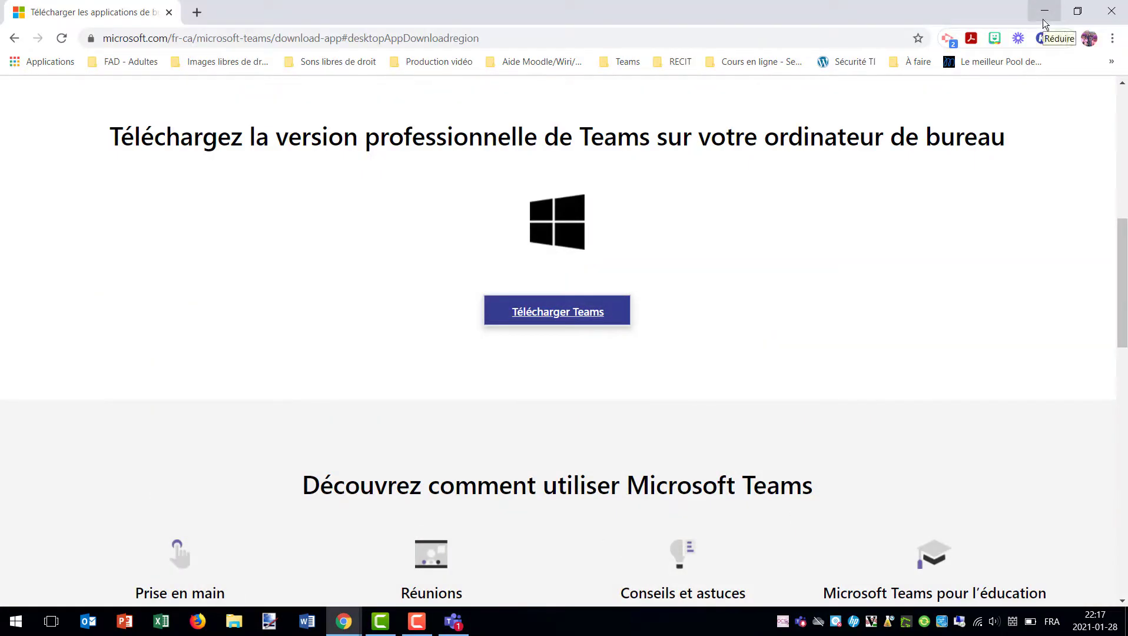
{"action": "left_click", "coordinate": [1043, 24]}
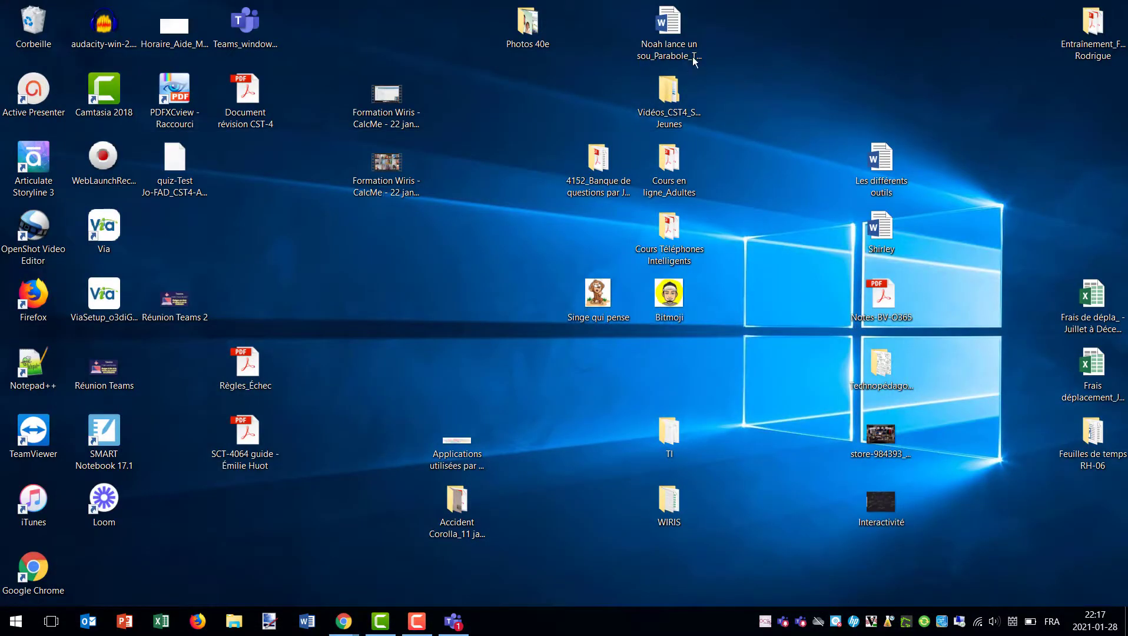
{"action": "left_click", "coordinate": [259, 29]}
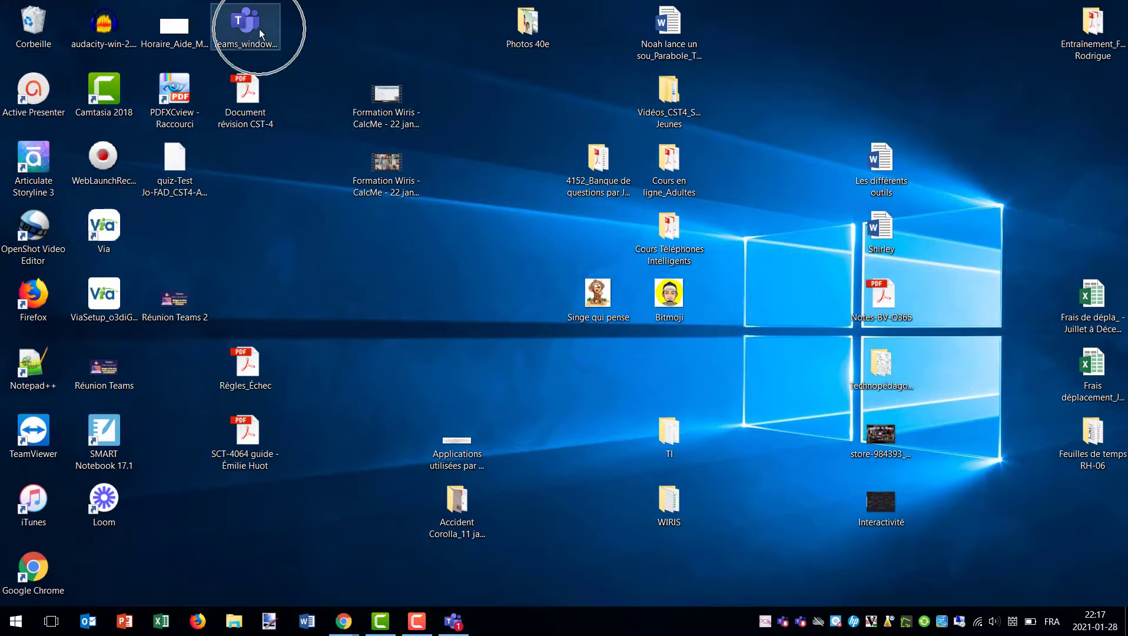
{"action": "left_click", "coordinate": [259, 29]}
{"action": "left_click", "coordinate": [259, 29]}
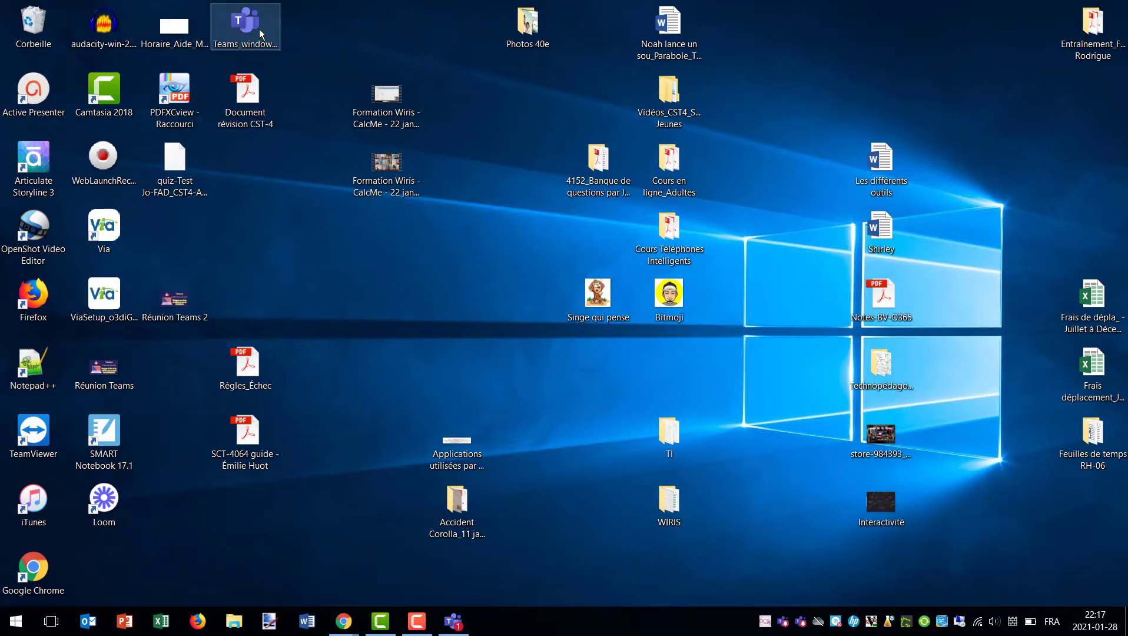